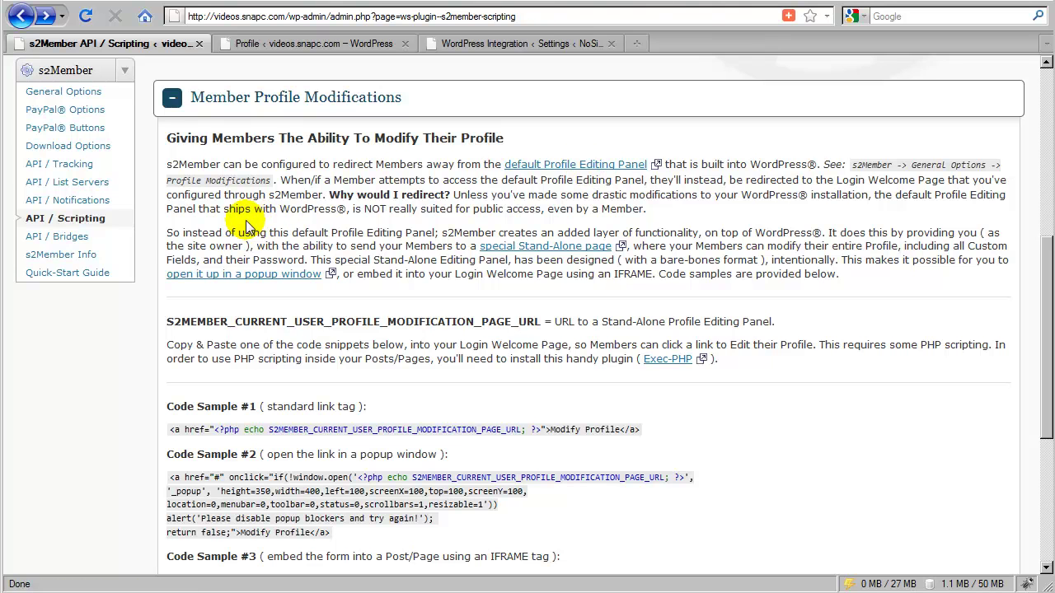
Expand the Users menu in the admin sidebar to show the Your Profile page.
scroll(140, 247, "up", 6)
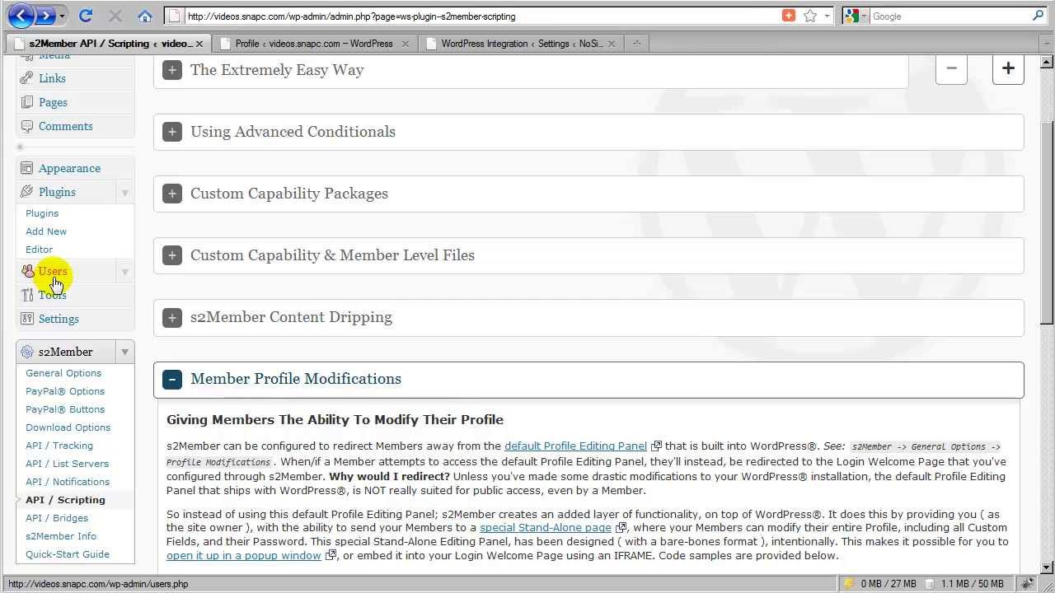
left_click(124, 272)
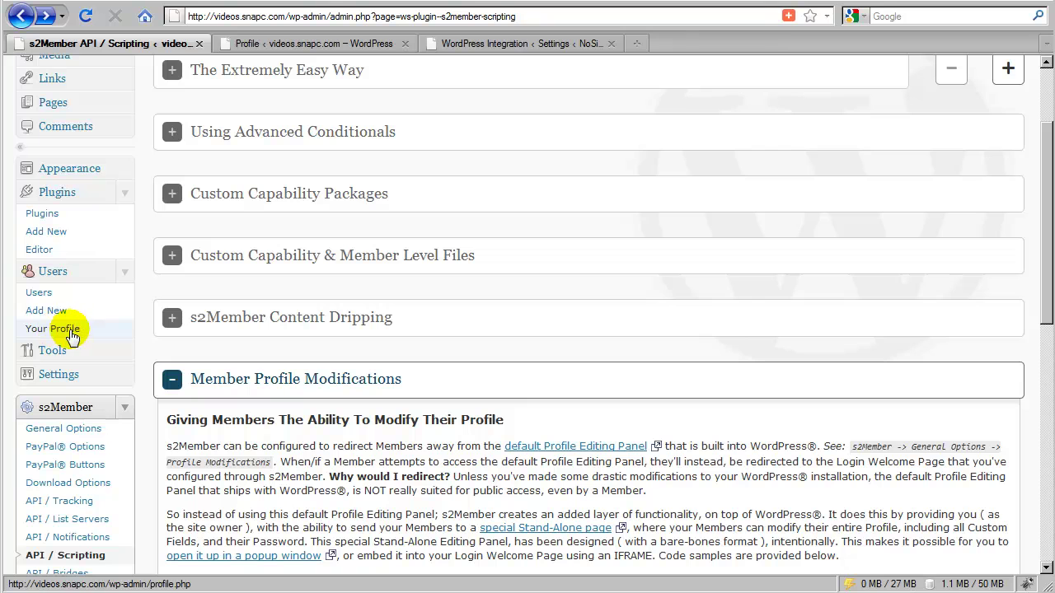
left_click(274, 47)
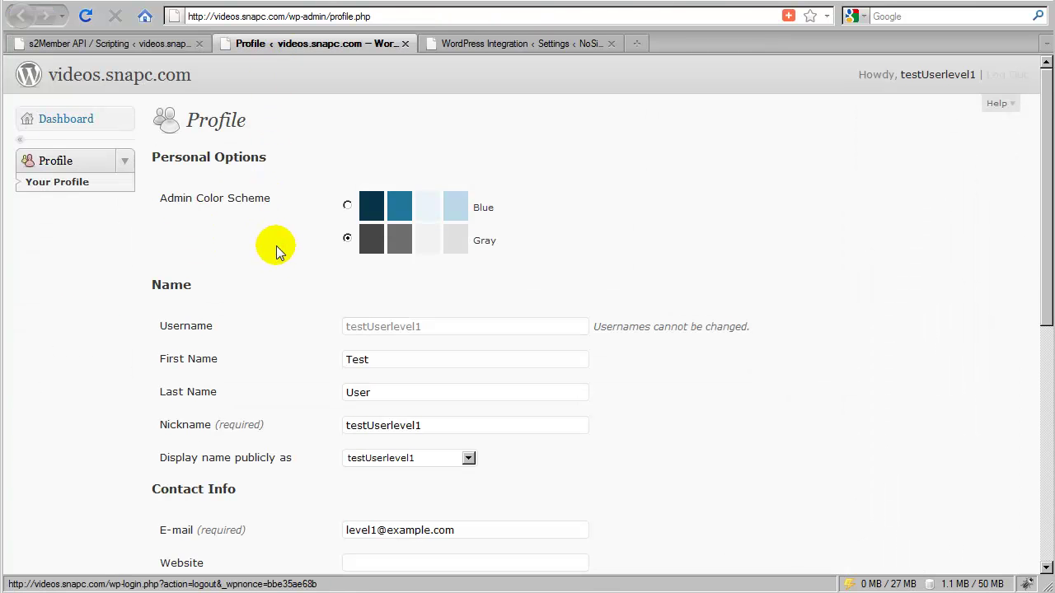
scroll(288, 260, "down", 3)
scroll(288, 254, "up", 3)
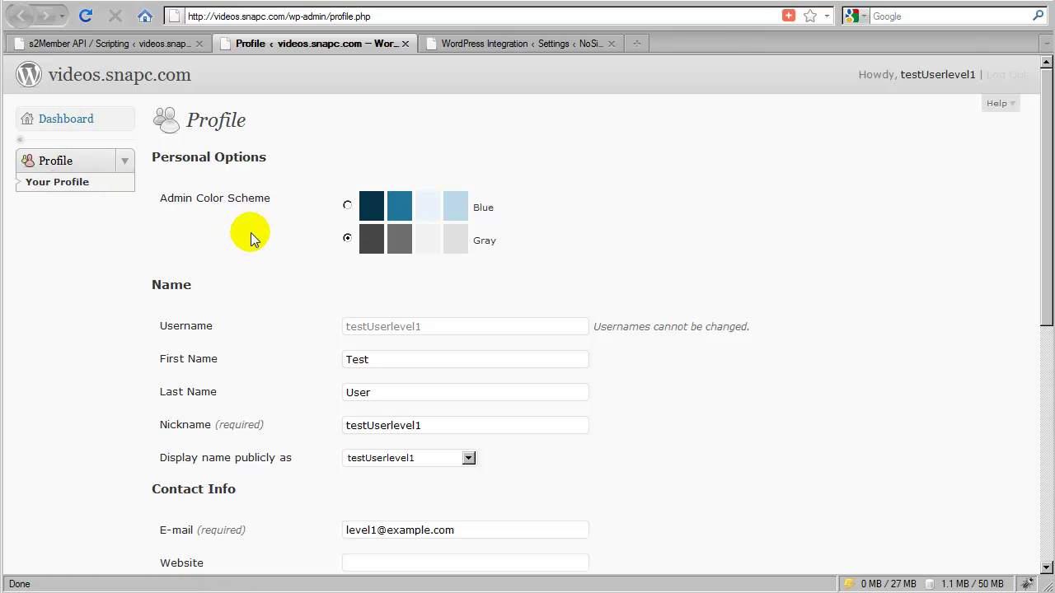
scroll(253, 238, "down", 10)
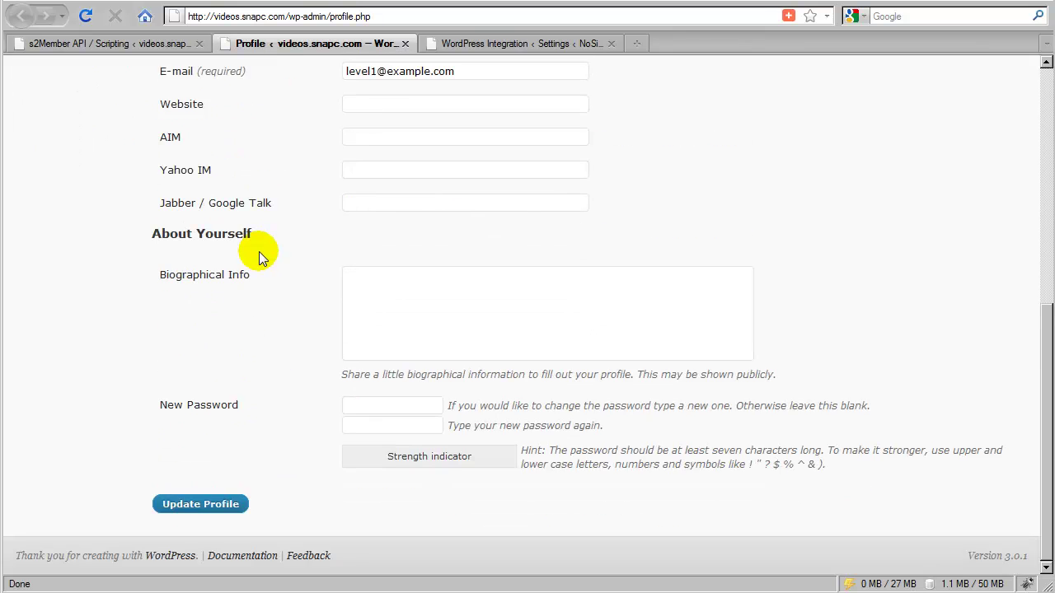
scroll(259, 252, "up", 8)
scroll(258, 251, "up", 2)
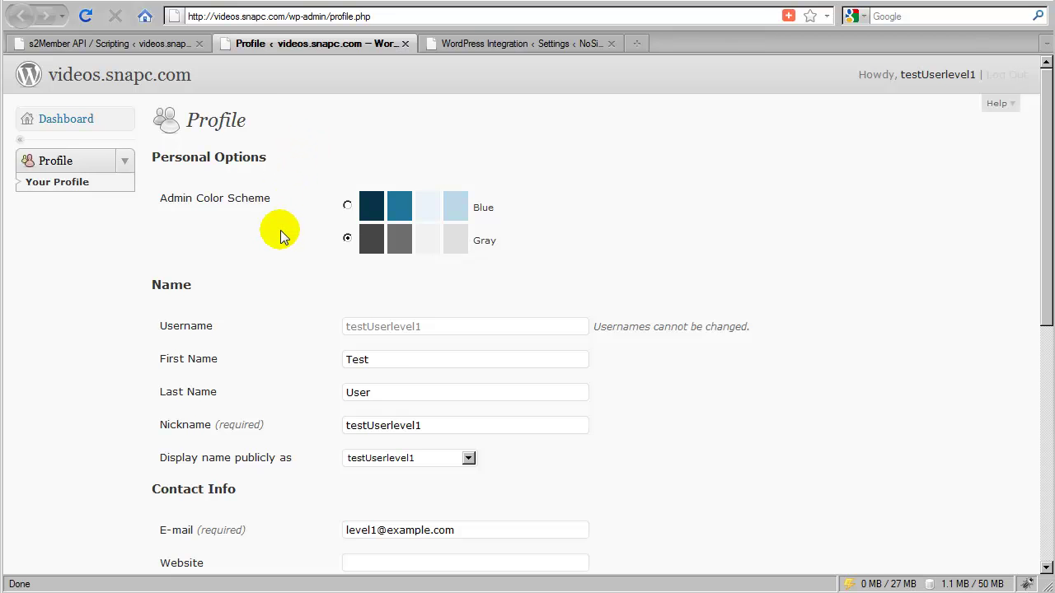
scroll(280, 235, "down", 10)
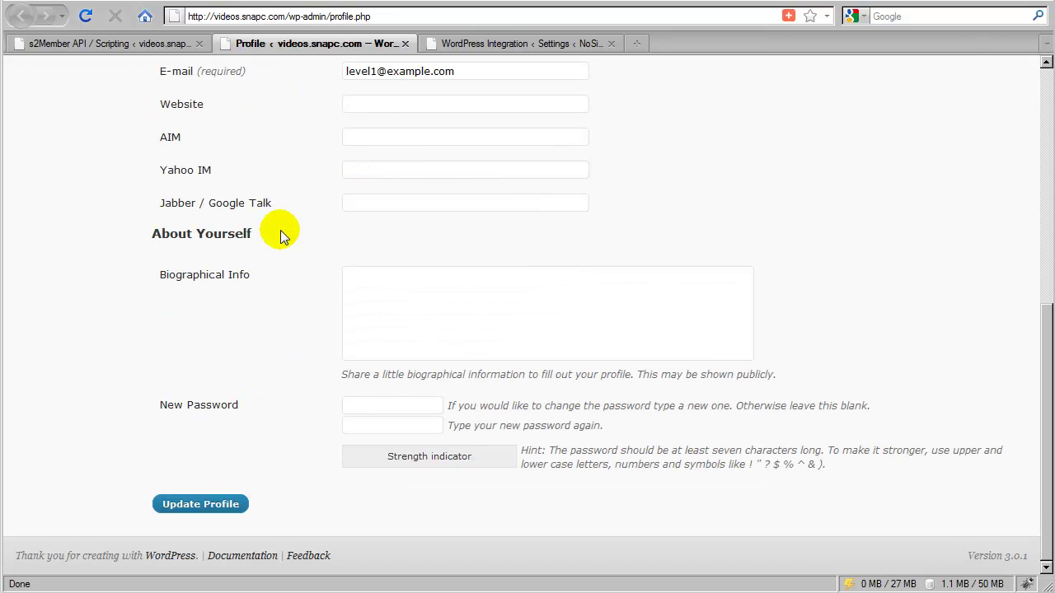
scroll(280, 235, "up", 10)
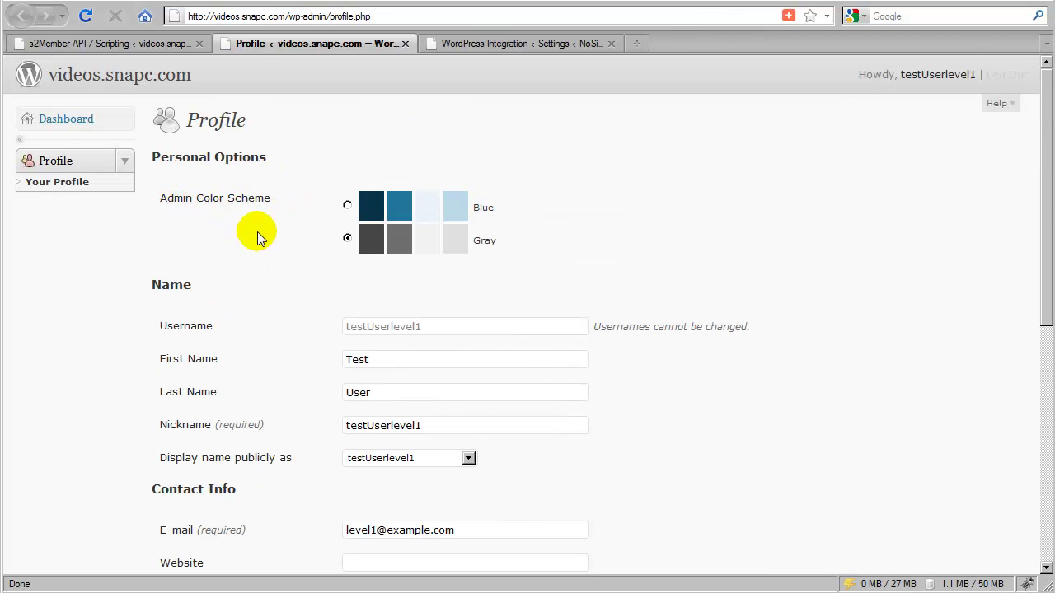
scroll(257, 234, "down", 6)
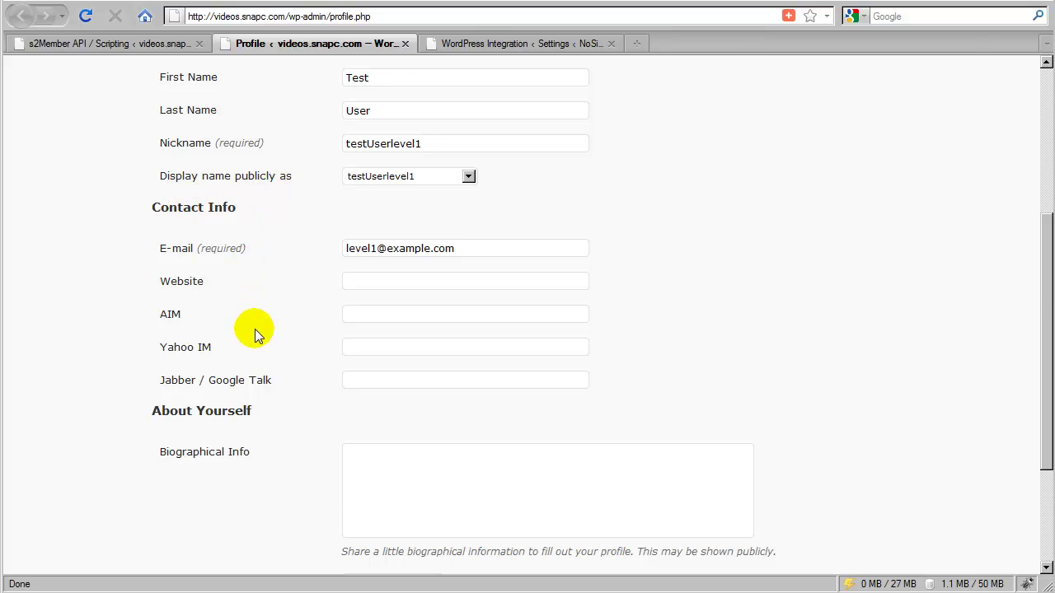
scroll(255, 328, "down", 4)
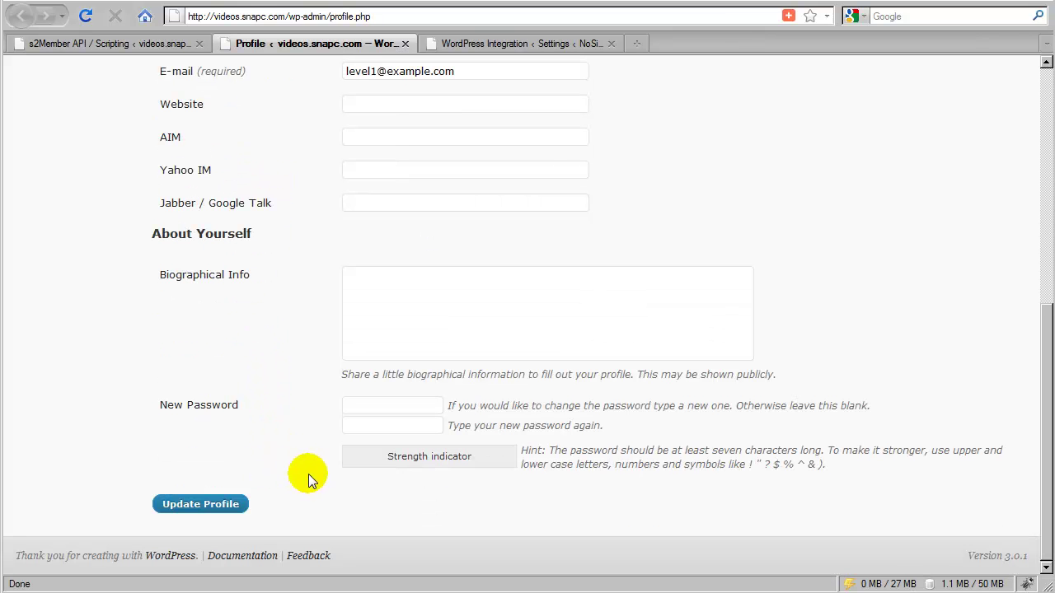
scroll(307, 433, "up", 10)
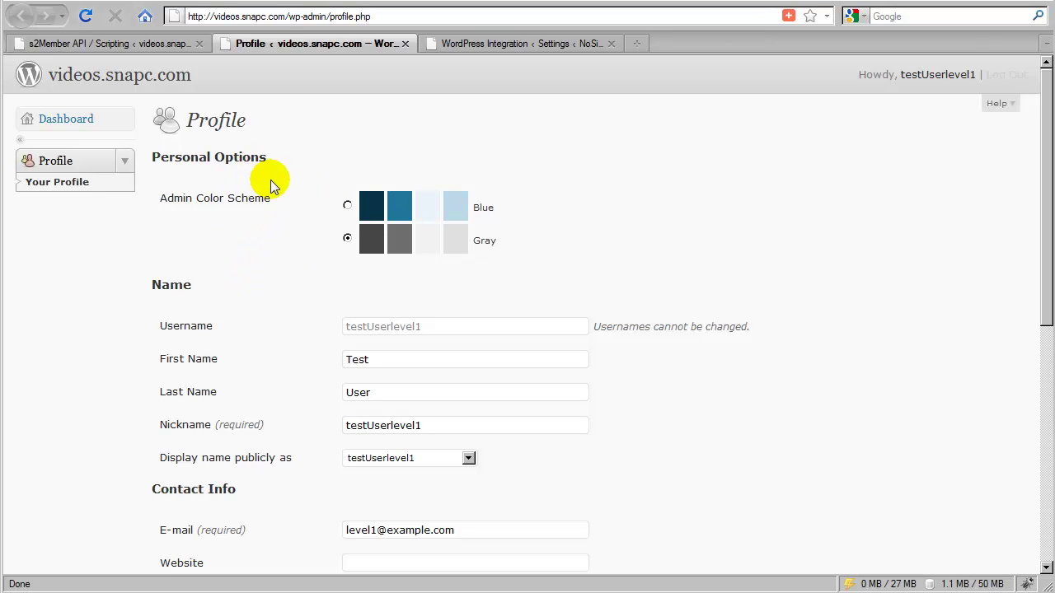
scroll(282, 216, "down", 5)
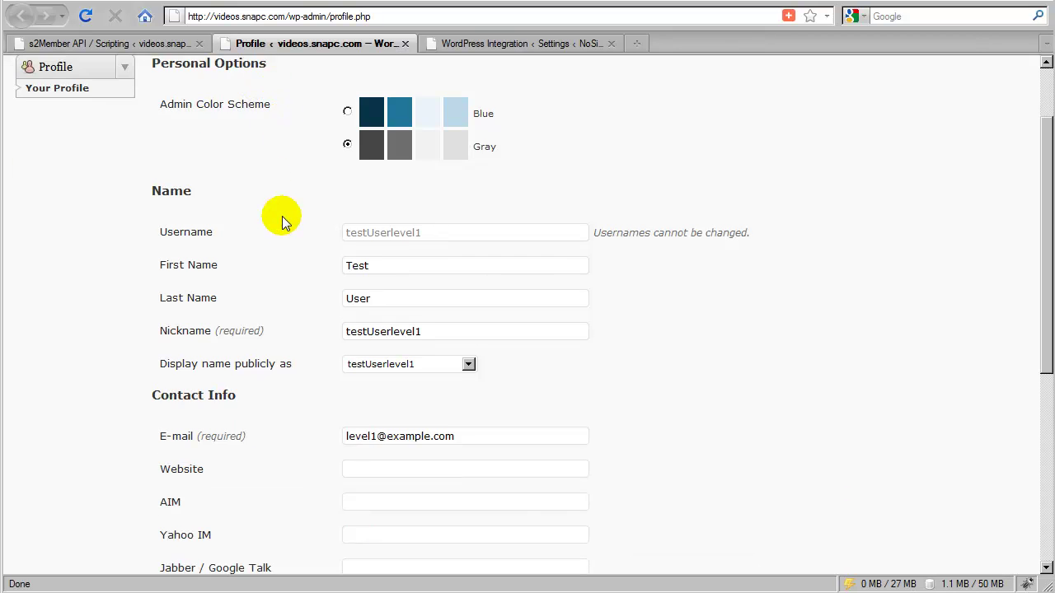
scroll(282, 275, "down", 3)
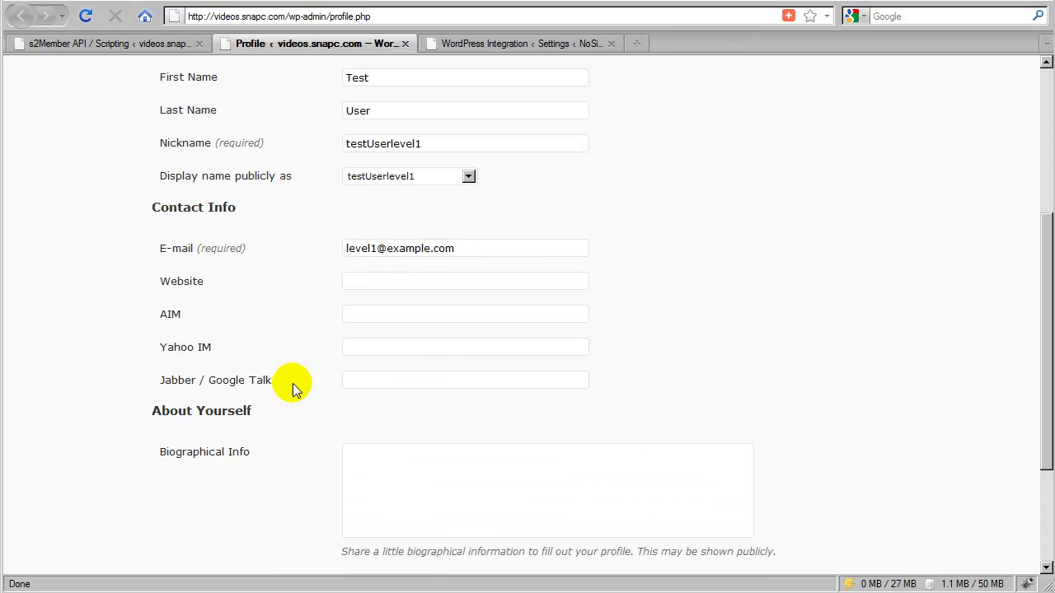
scroll(293, 383, "down", 5)
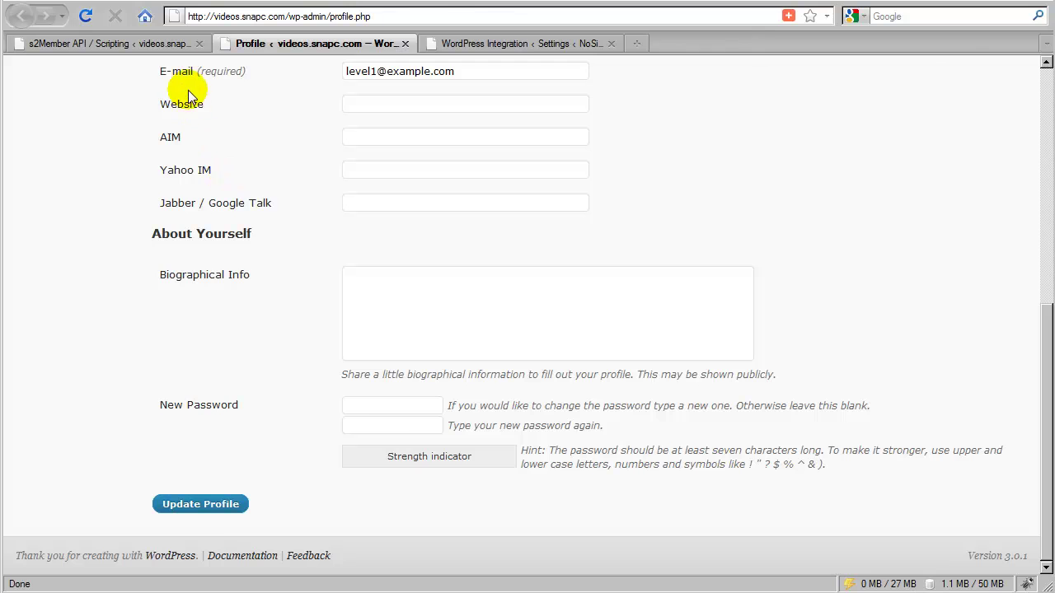
left_click(174, 46)
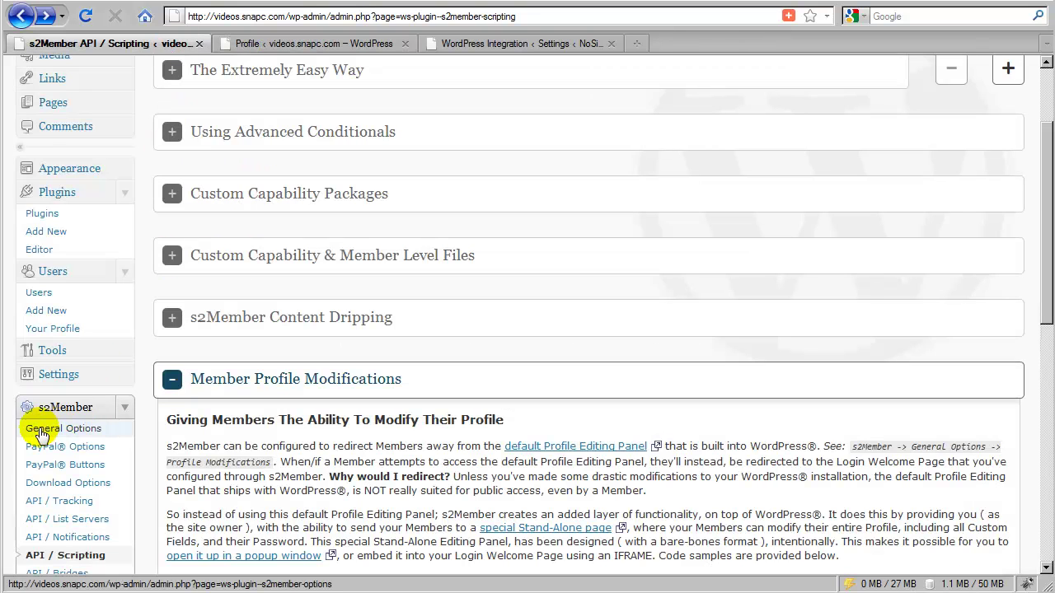
scroll(417, 430, "down", 6)
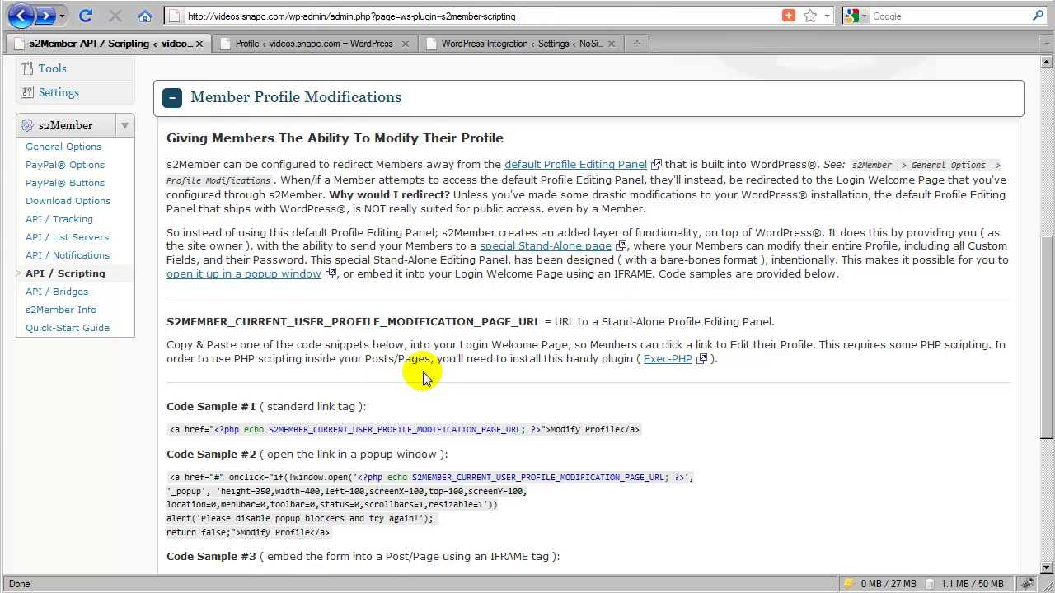
scroll(425, 377, "down", 2)
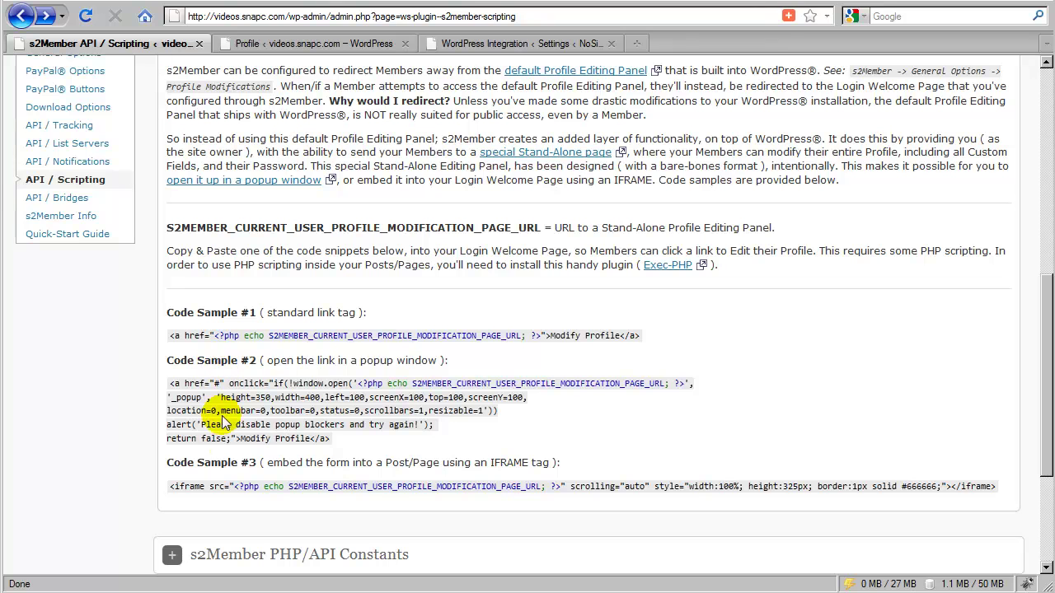
left_click(520, 335)
left_click_drag(519, 335, 269, 335)
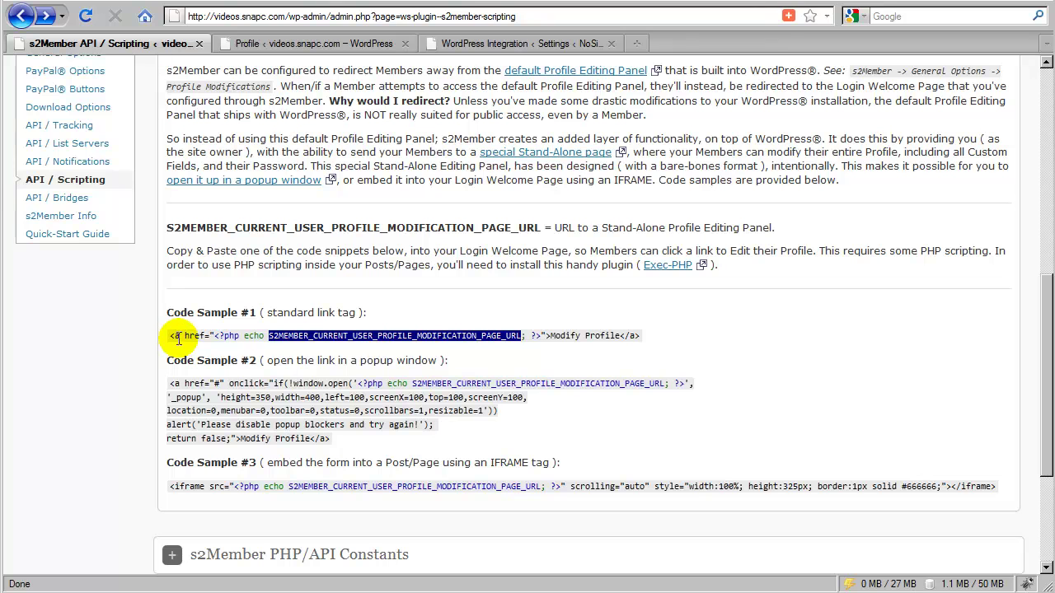
left_click_drag(214, 336, 537, 350)
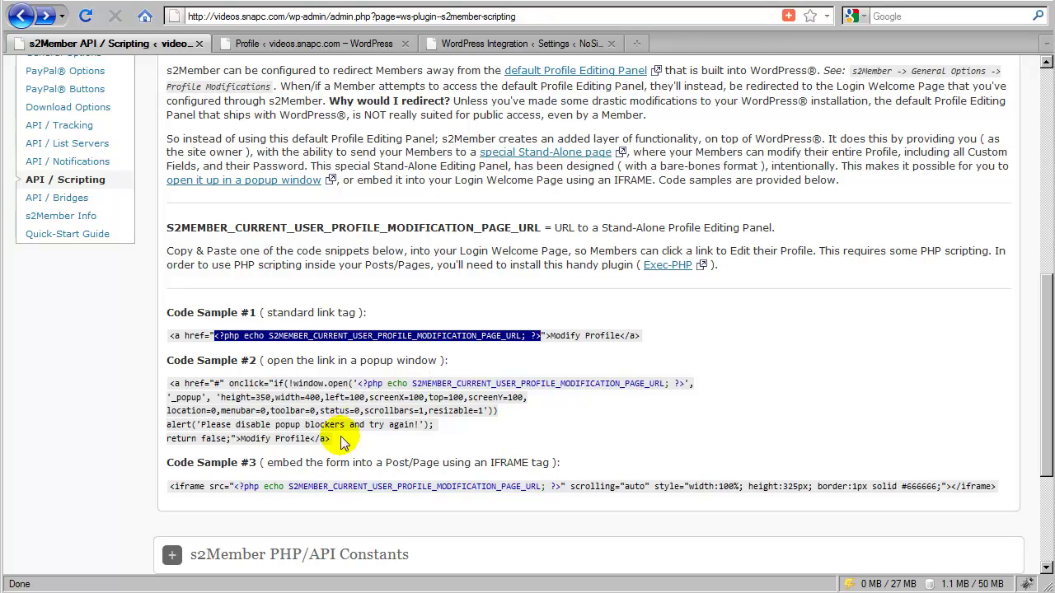
left_click_drag(329, 440, 165, 394)
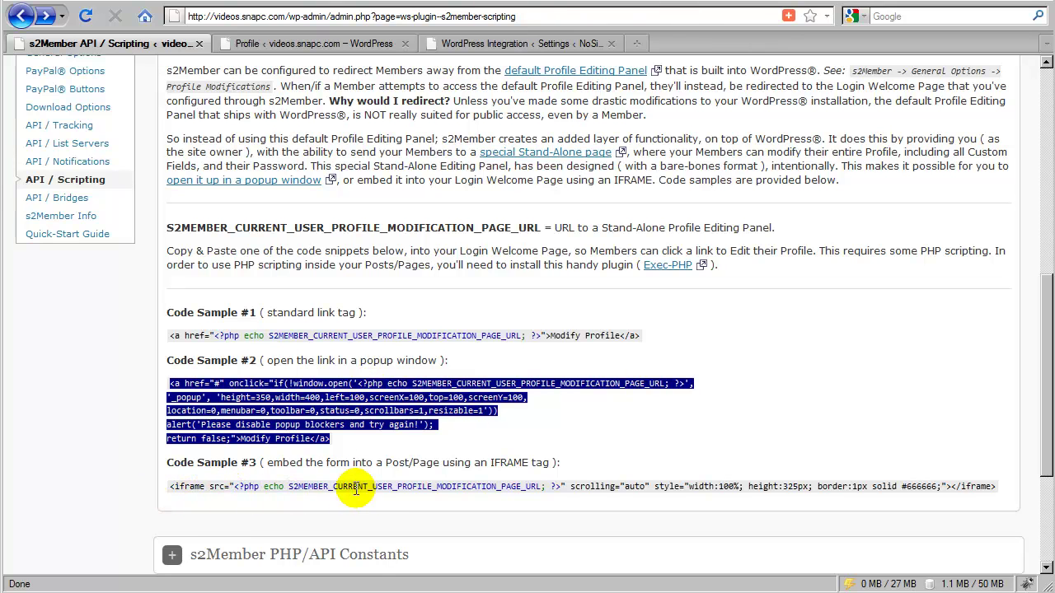
left_click(463, 436)
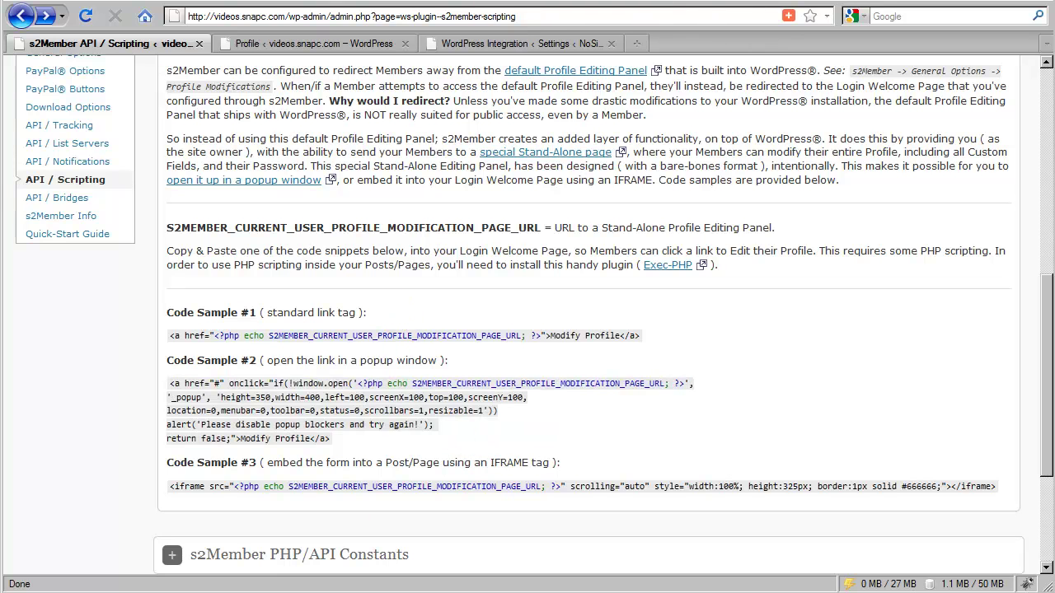
Open the My Profile popup and review its e-mail, name, Zip Code and password fields.
key("alt+Tab")
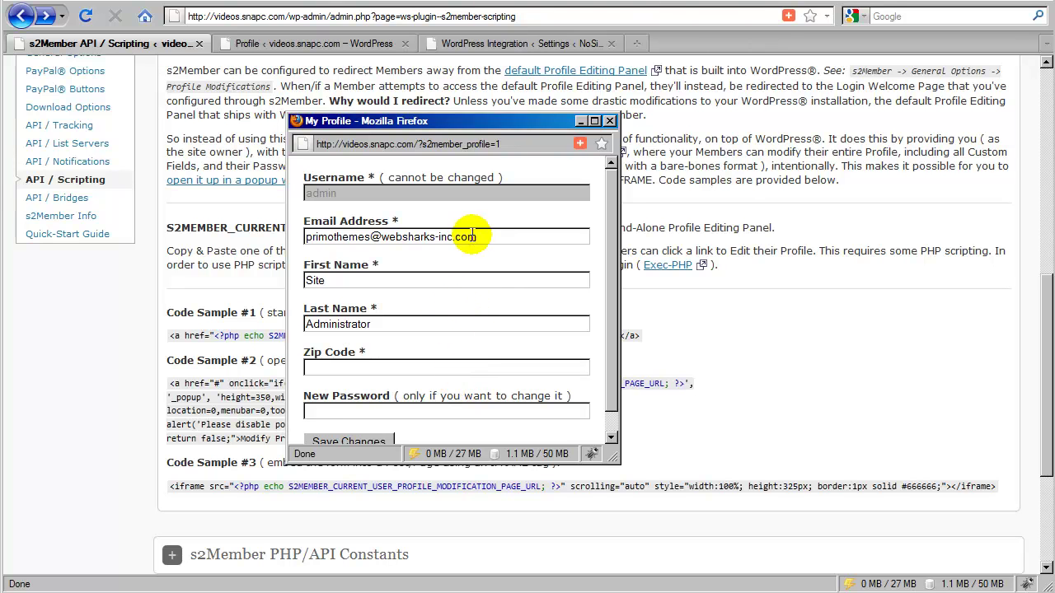
scroll(532, 247, "down", 1)
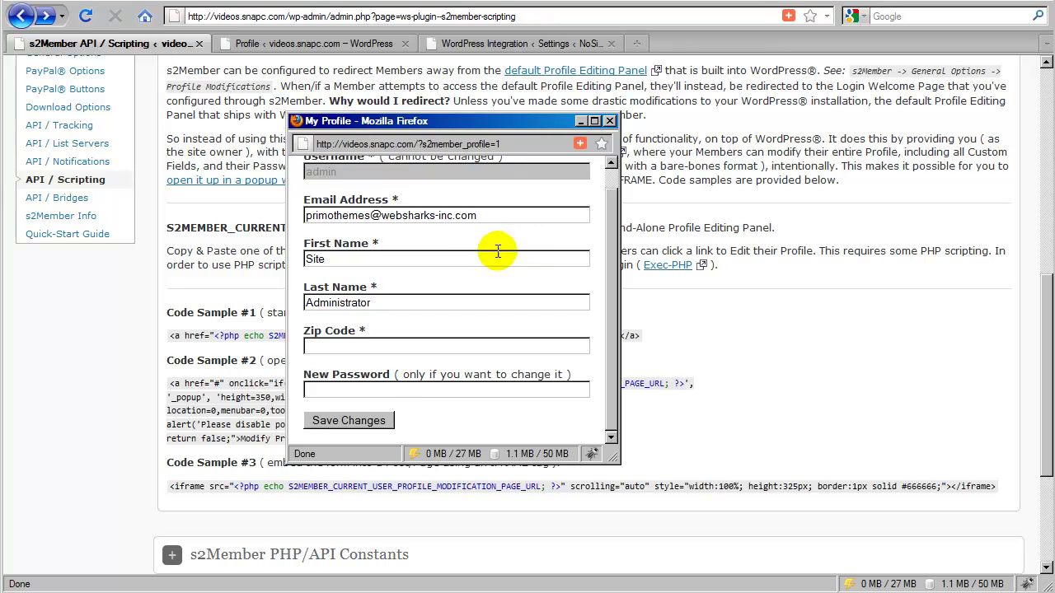
scroll(494, 255, "up", 1)
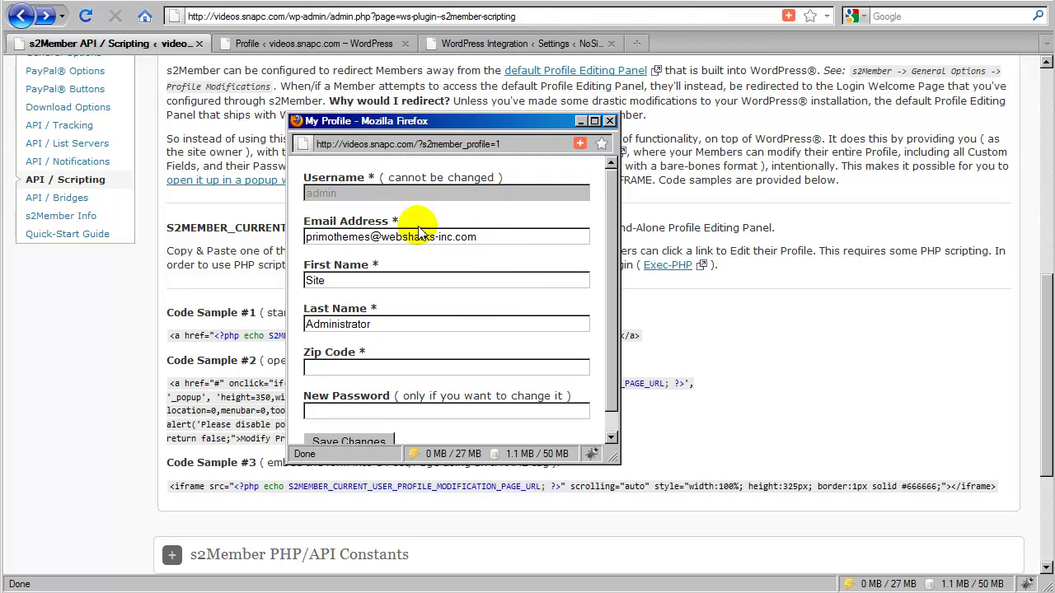
scroll(399, 278, "down", 1)
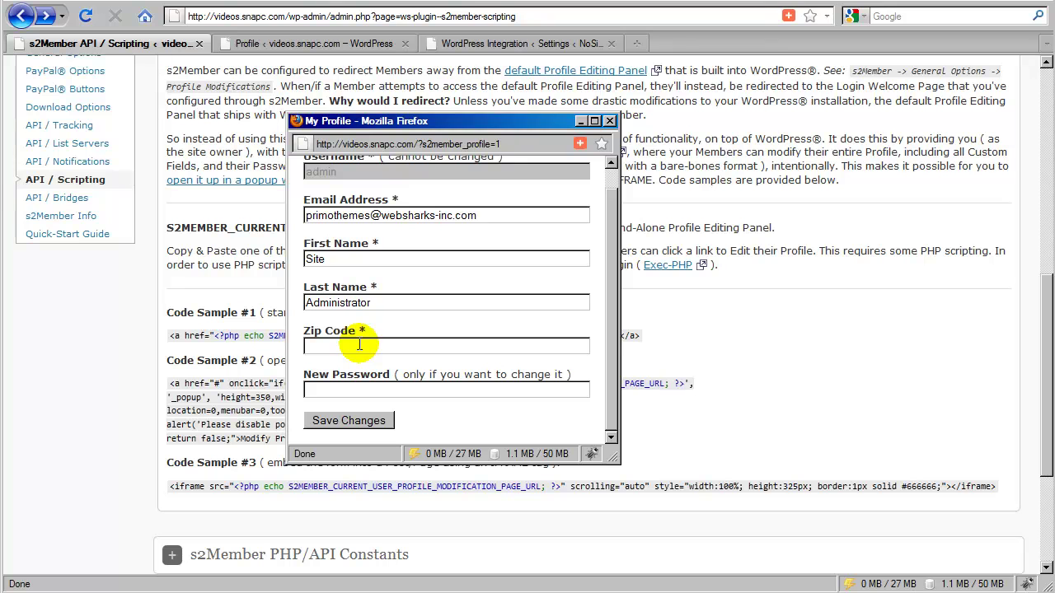
scroll(376, 344, "up", 1)
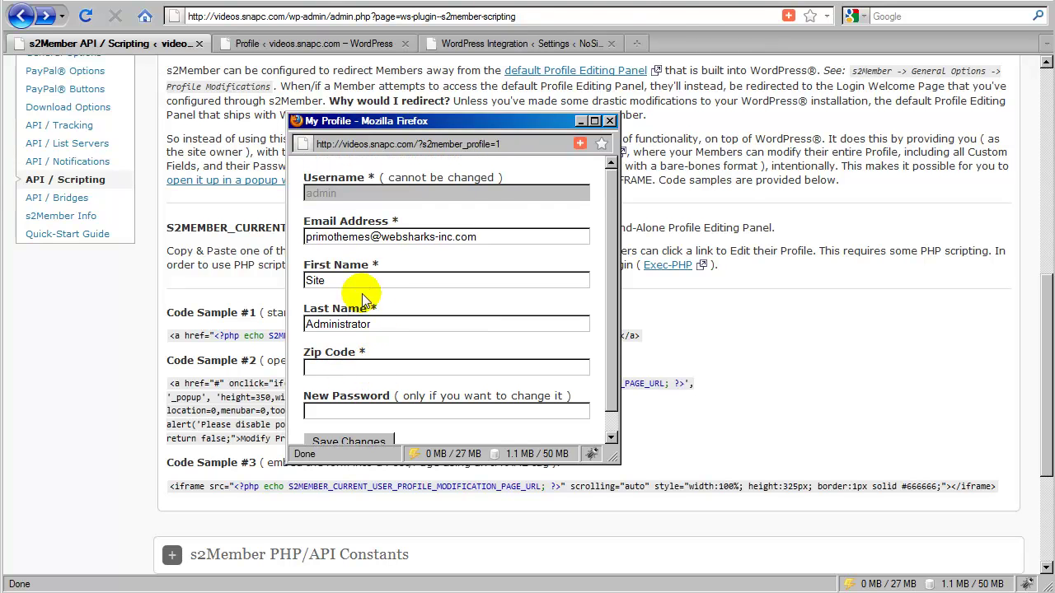
scroll(377, 294, "down", 1)
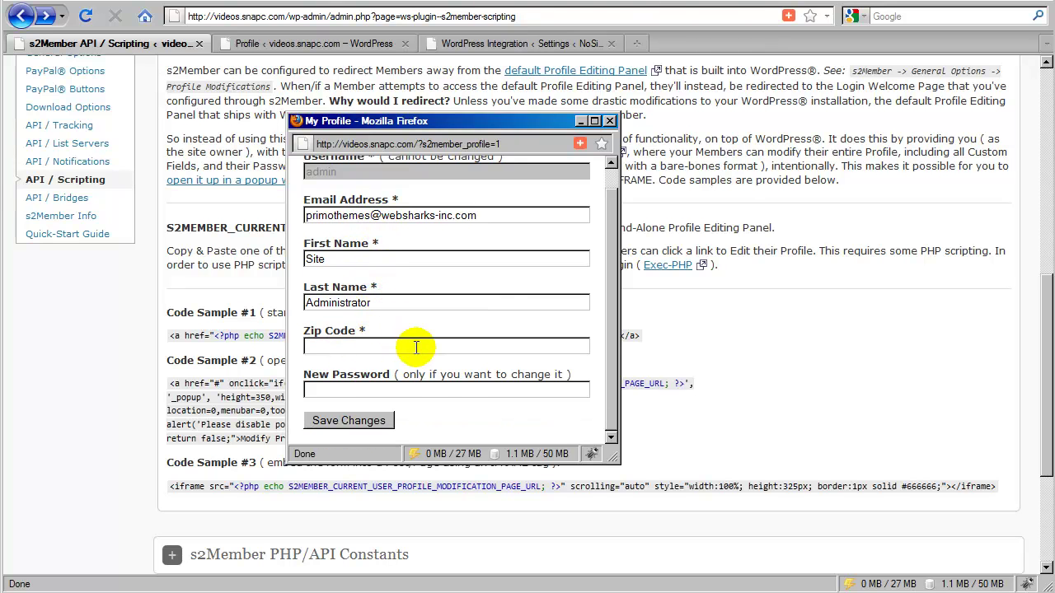
Compare the WordPress Profile tab with the API / Scripting tab twice, ending on Member Profile Modifications.
left_click(267, 47)
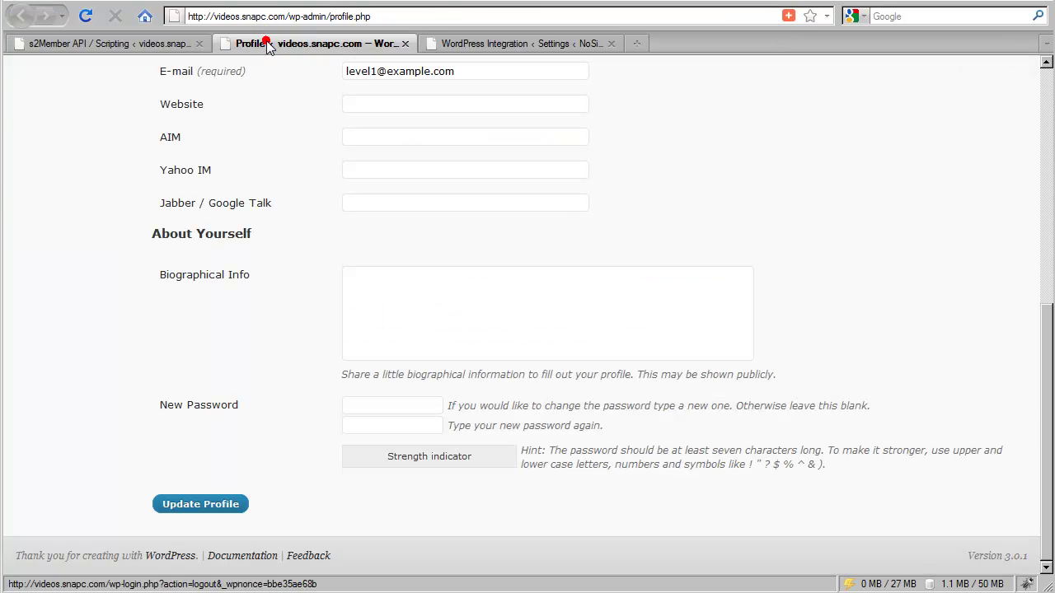
scroll(297, 296, "up", 3)
scroll(319, 306, "up", 4)
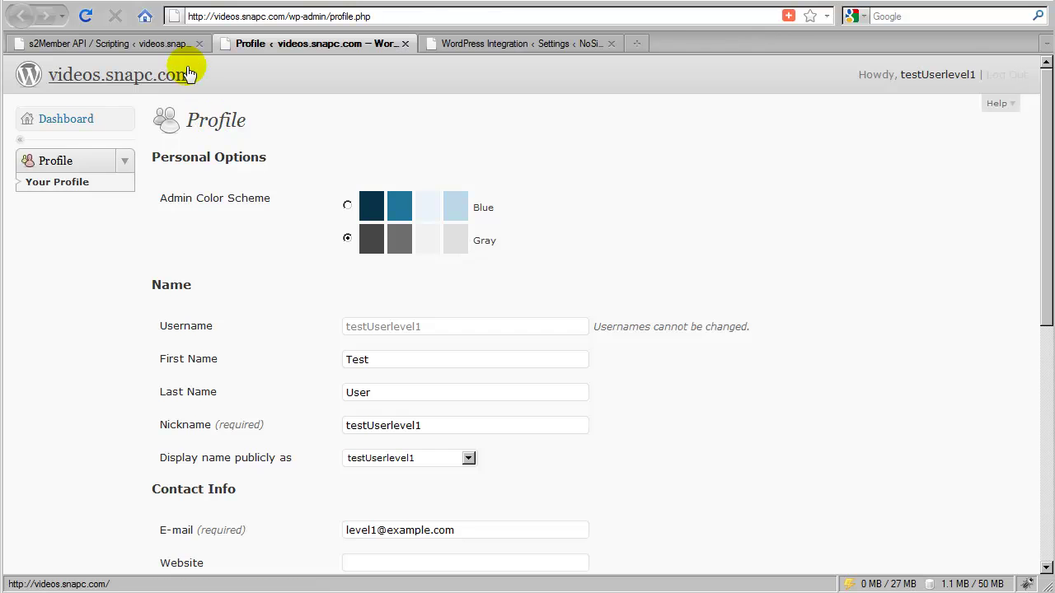
left_click(175, 47)
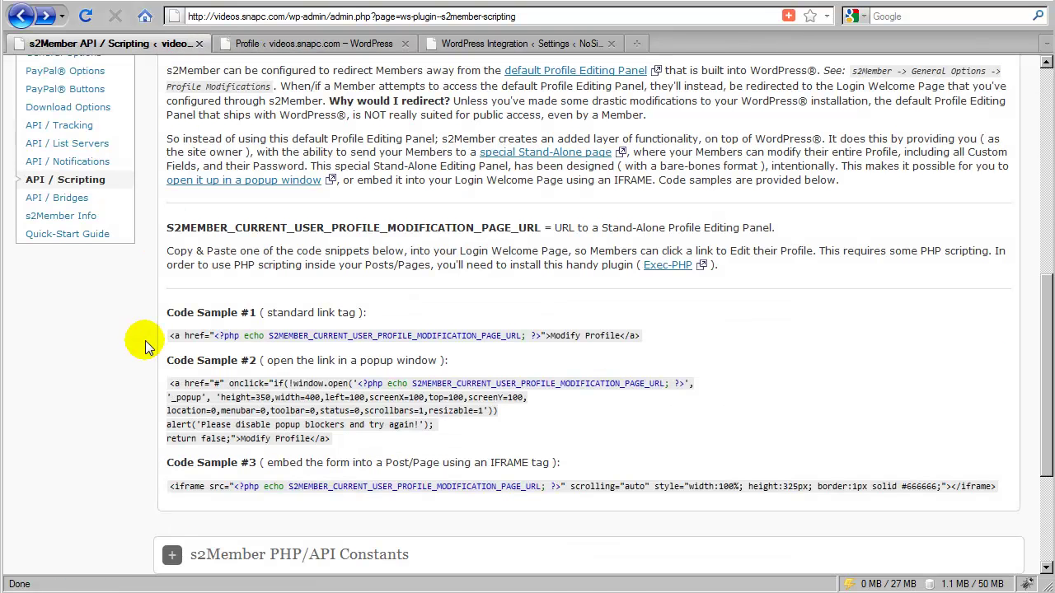
scroll(147, 272, "up", 4)
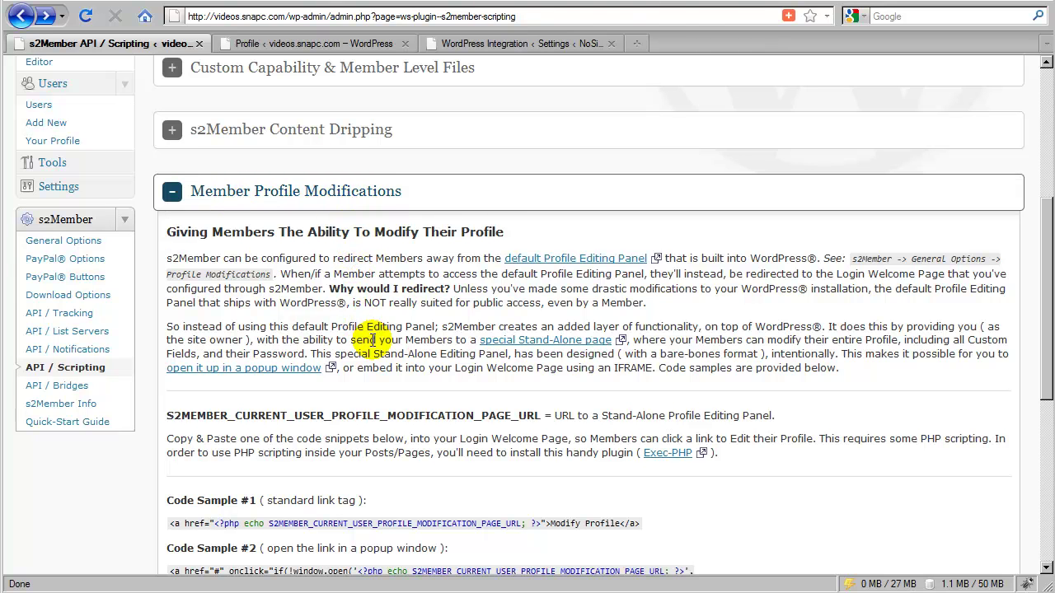
left_click(298, 48)
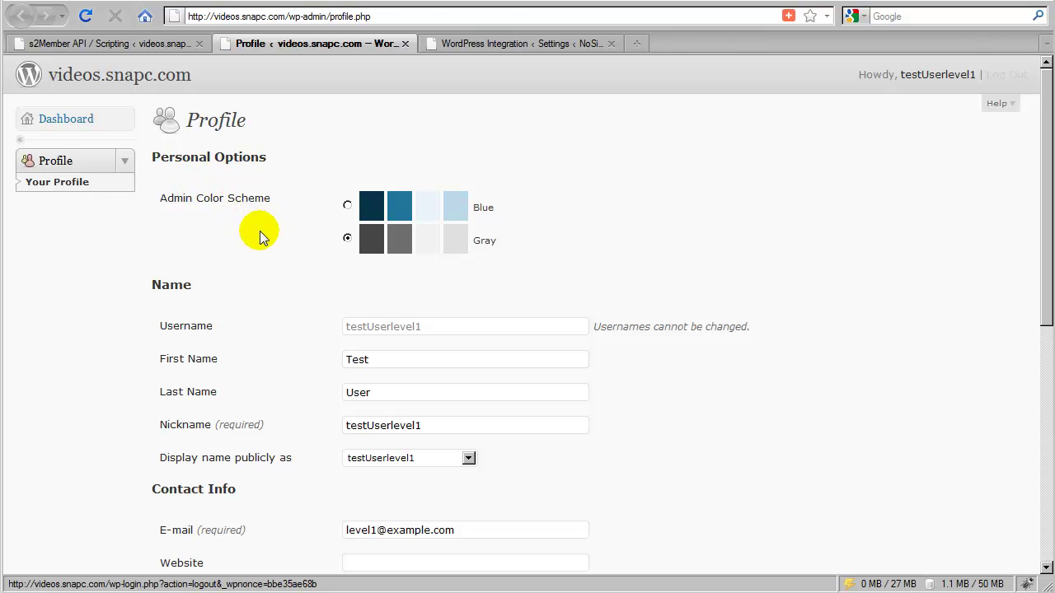
left_click(155, 47)
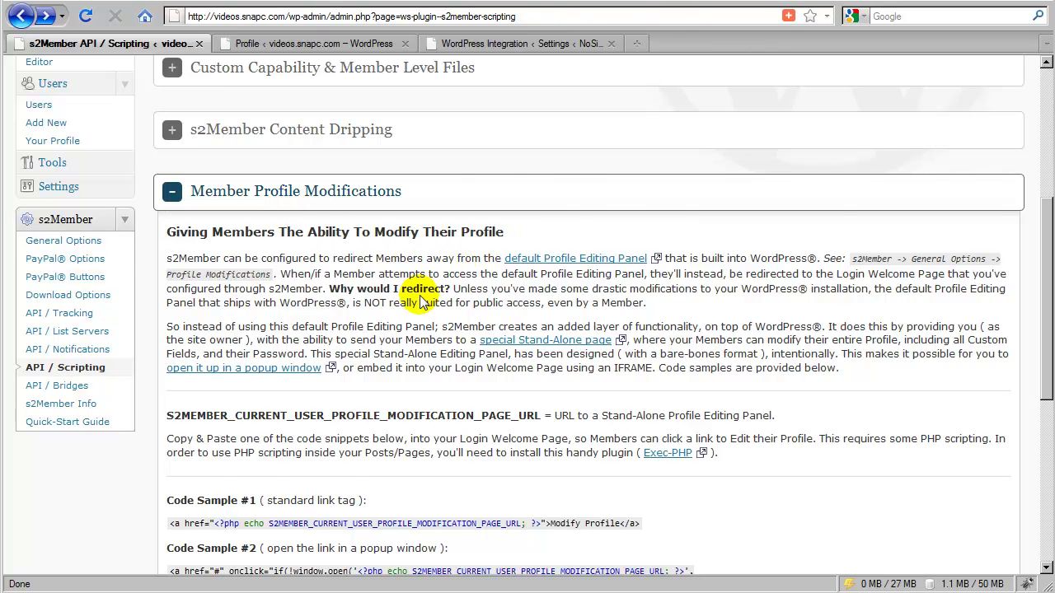
scroll(415, 295, "down", 2)
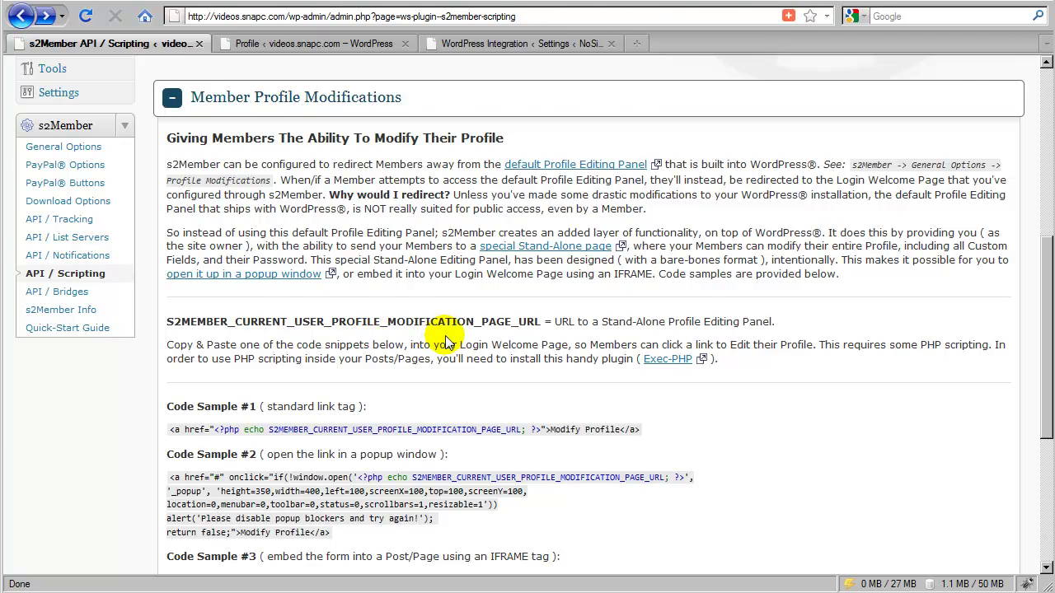
scroll(448, 344, "down", 2)
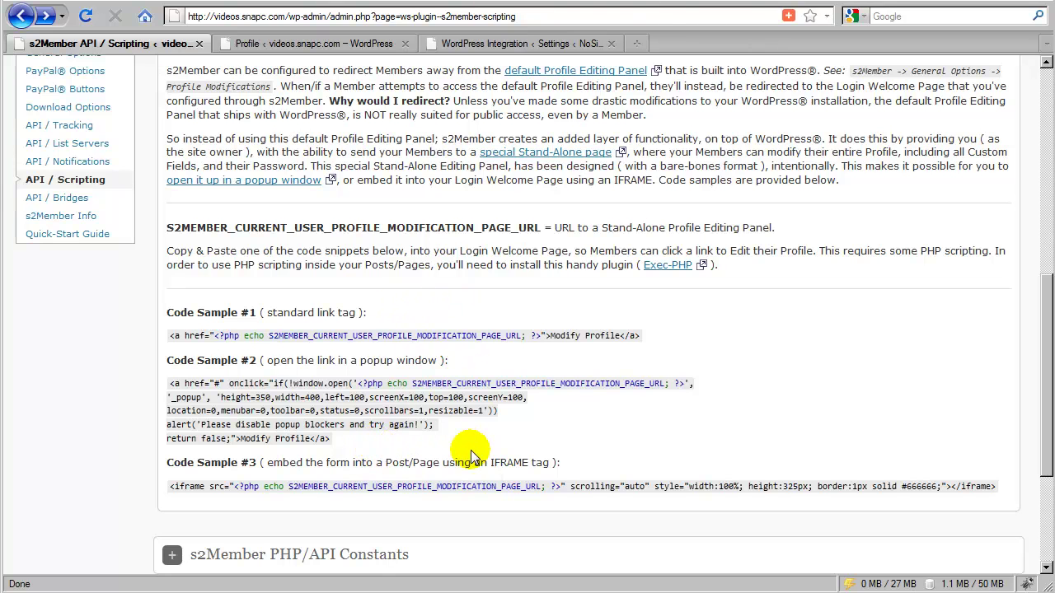
scroll(416, 425, "up", 2)
scroll(423, 422, "up", 2)
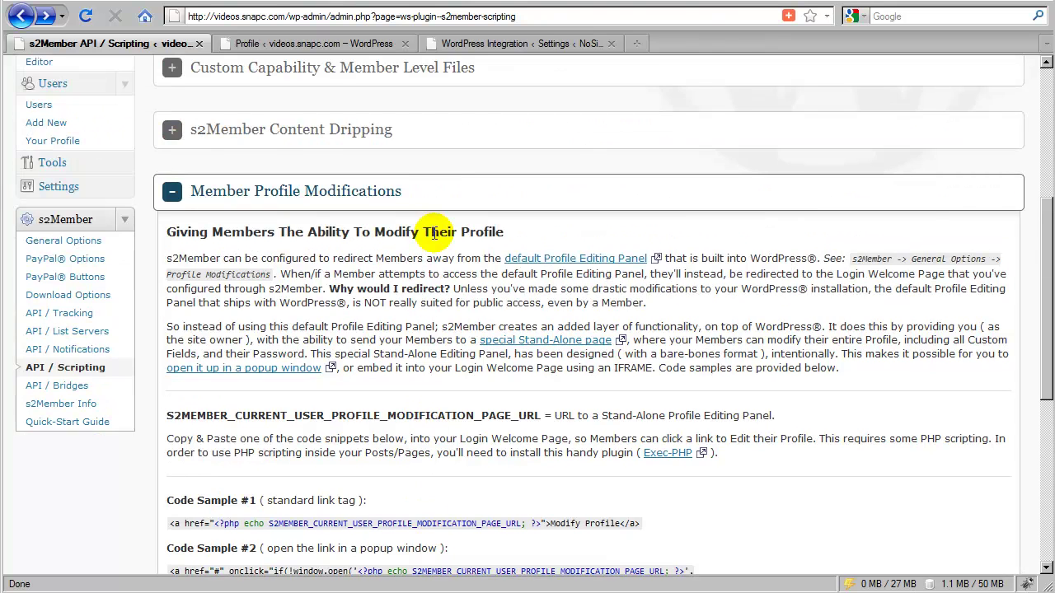
Fold the Member Profile Modifications header bar, the last open panel on the page.
left_click(440, 201)
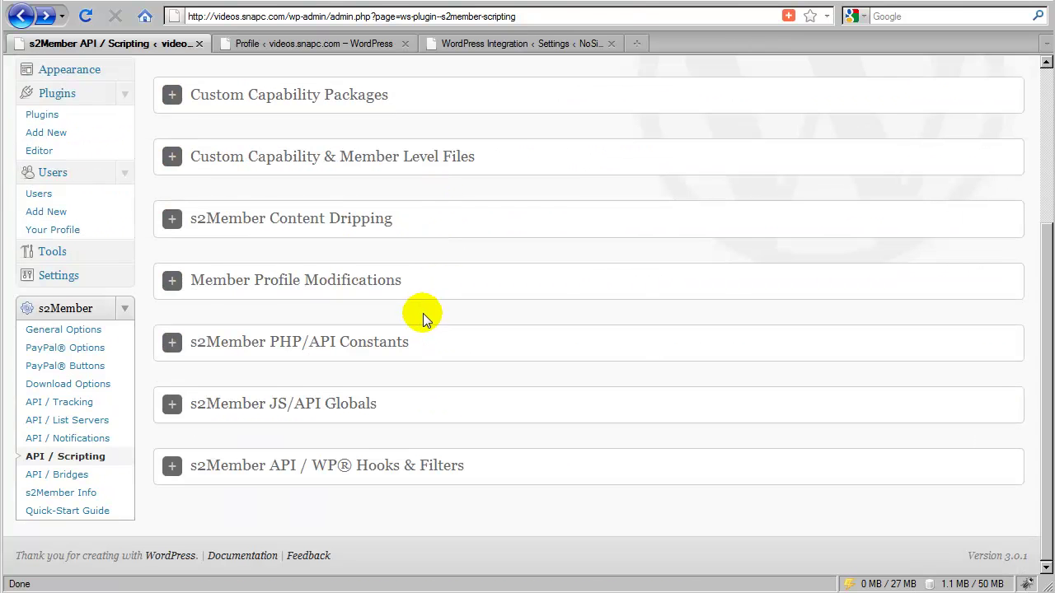